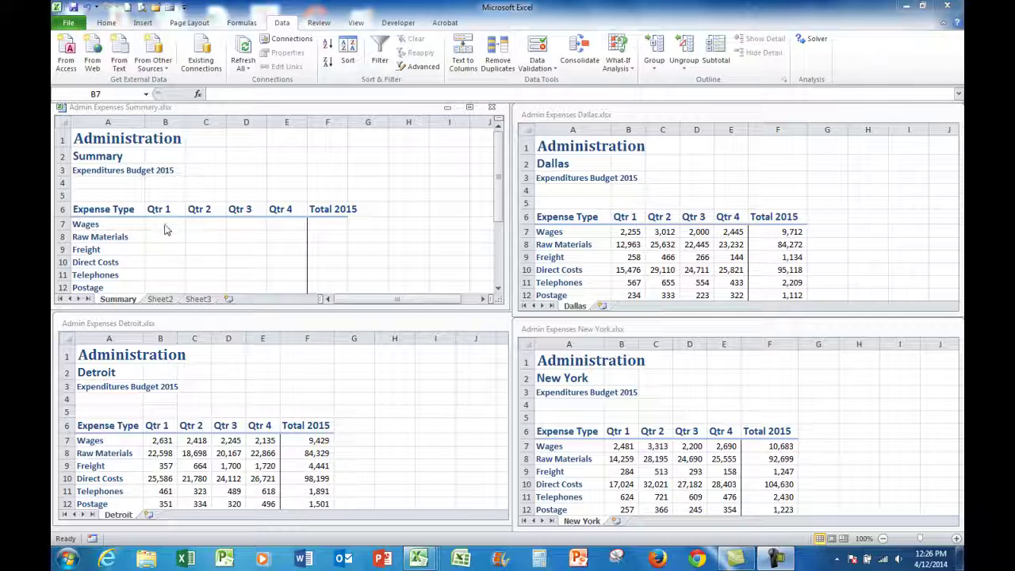
# Select Summary cell B7 and open the Consolidate dialog, with Sum as the function
pyautogui.click(165, 224)
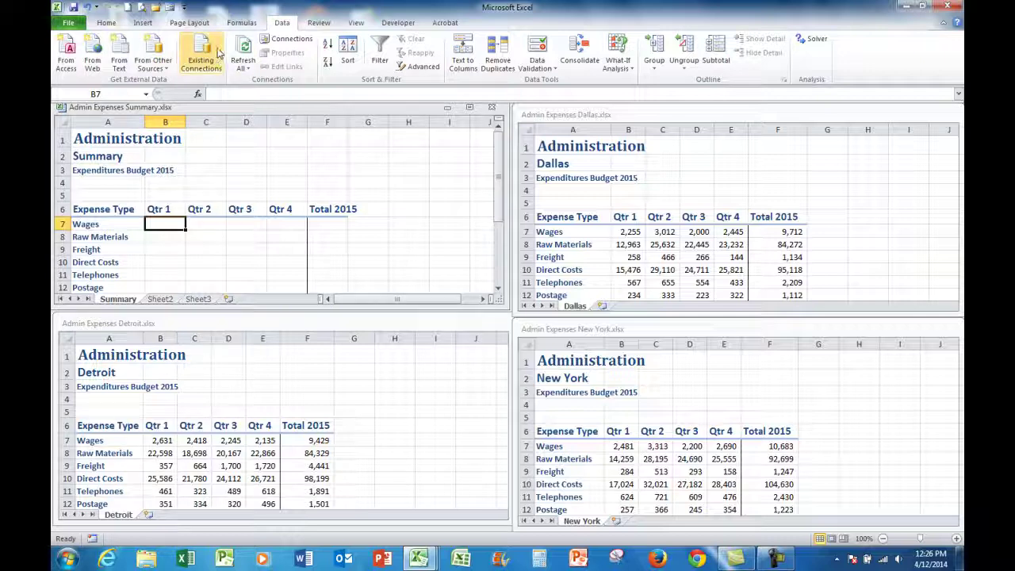
pyautogui.click(571, 50)
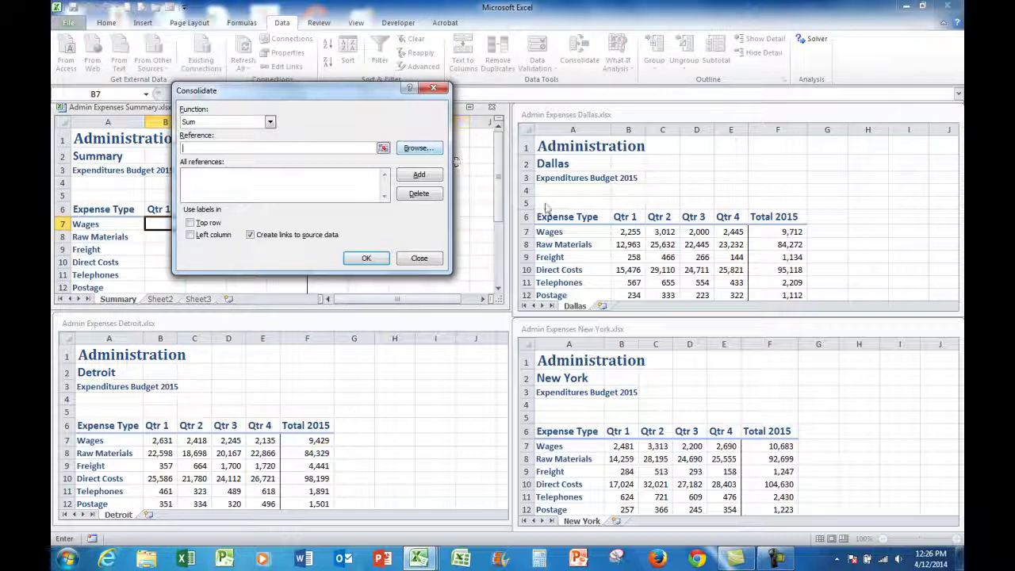
# Add the Dallas B7:F18 expense range as a consolidation reference
pyautogui.click(634, 241)
pyautogui.click(627, 231)
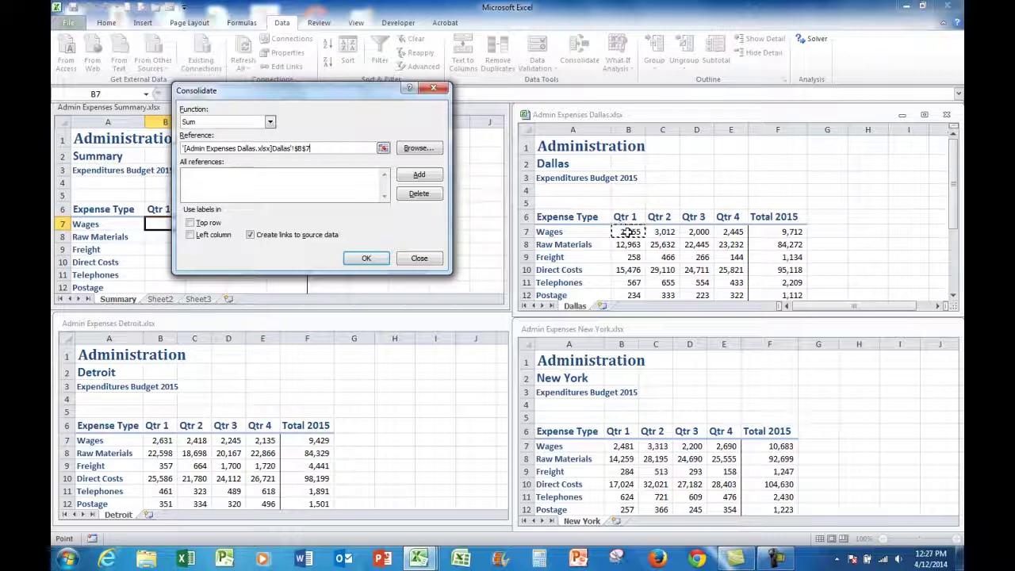
pyautogui.moveTo(626, 232); pyautogui.dragTo(784, 258)
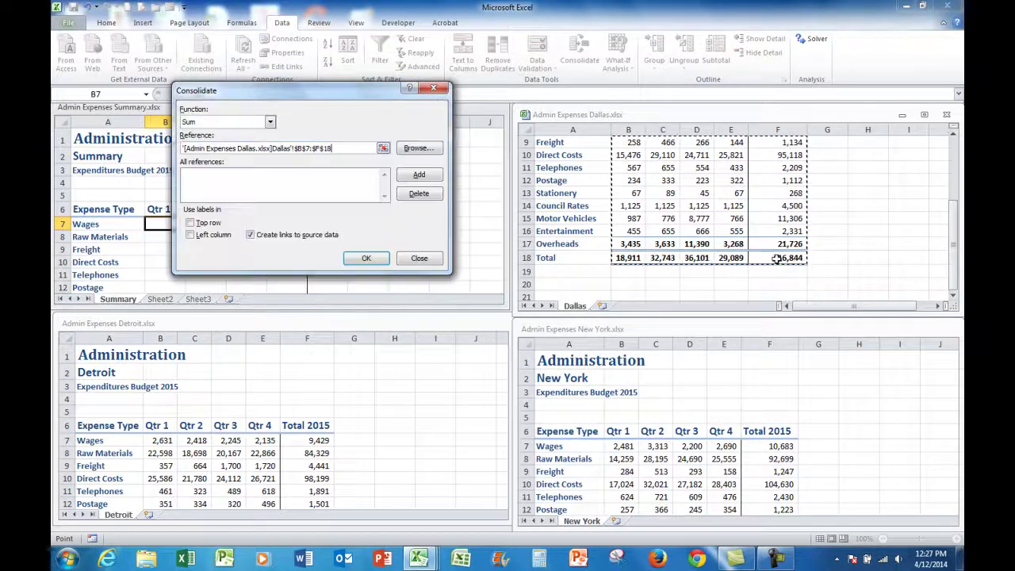
pyautogui.click(418, 175)
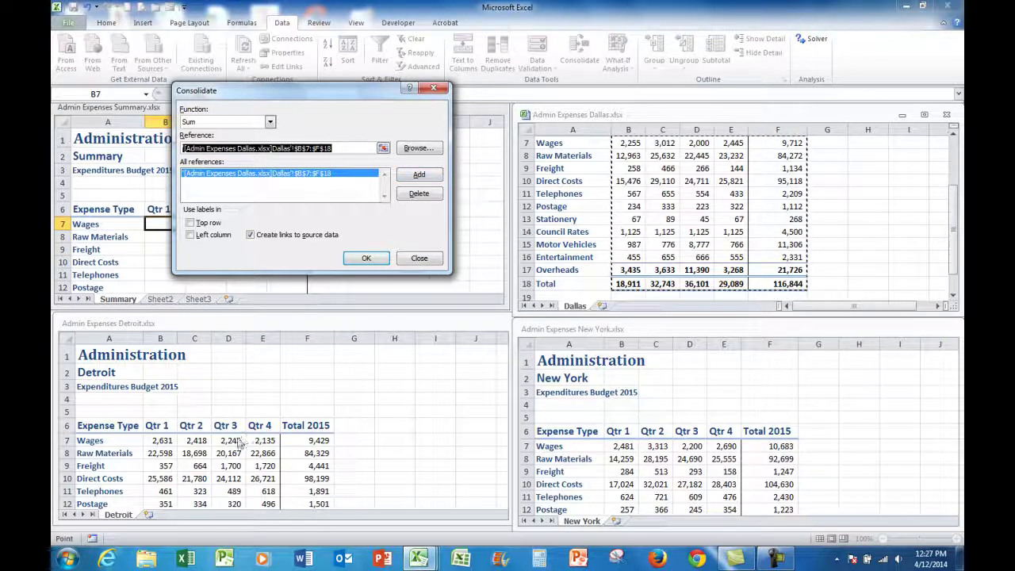
# Add the Detroit B7:F18 expense range as the second consolidation reference
pyautogui.click(161, 442)
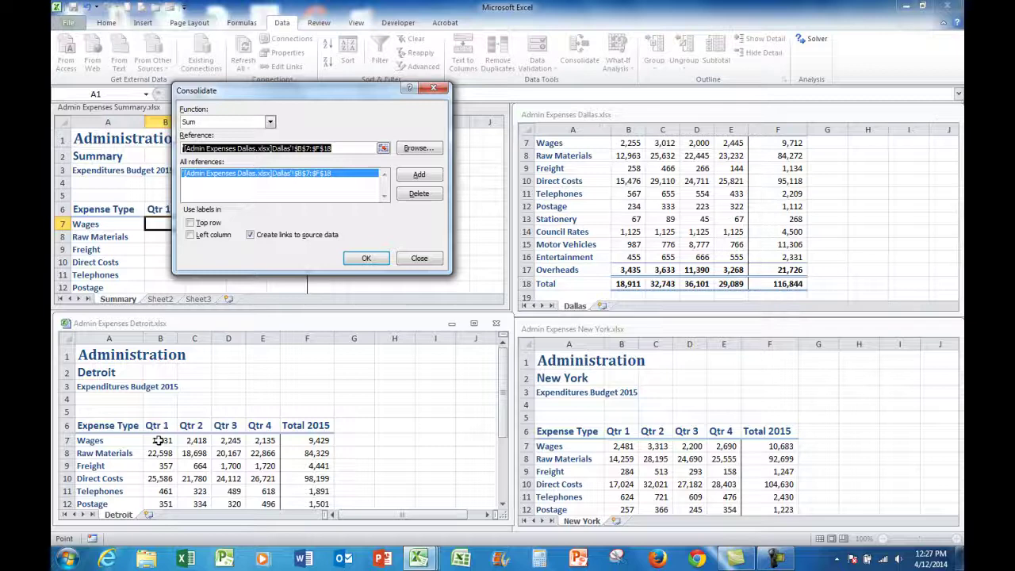
pyautogui.moveTo(161, 440); pyautogui.dragTo(314, 477)
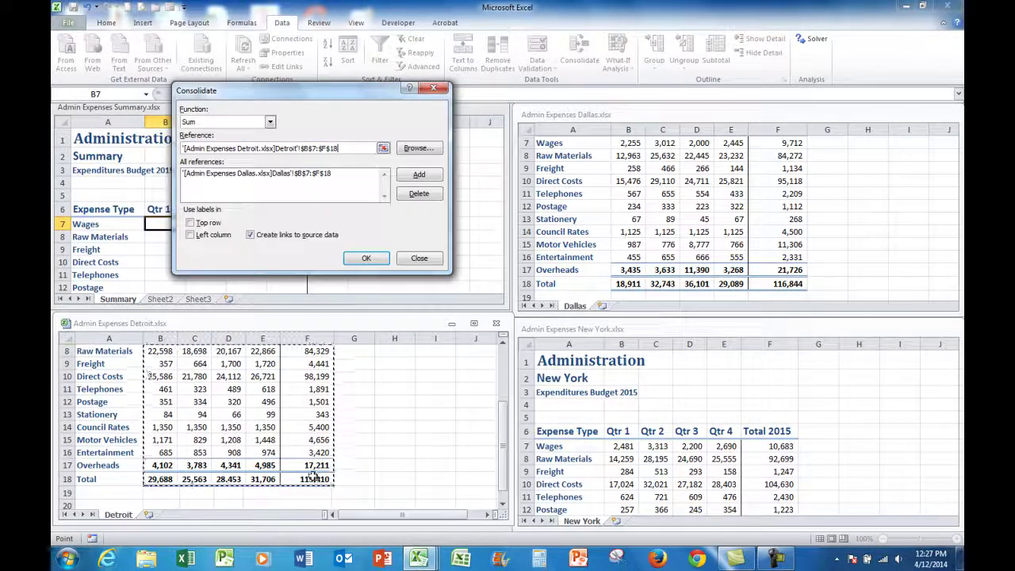
pyautogui.click(409, 176)
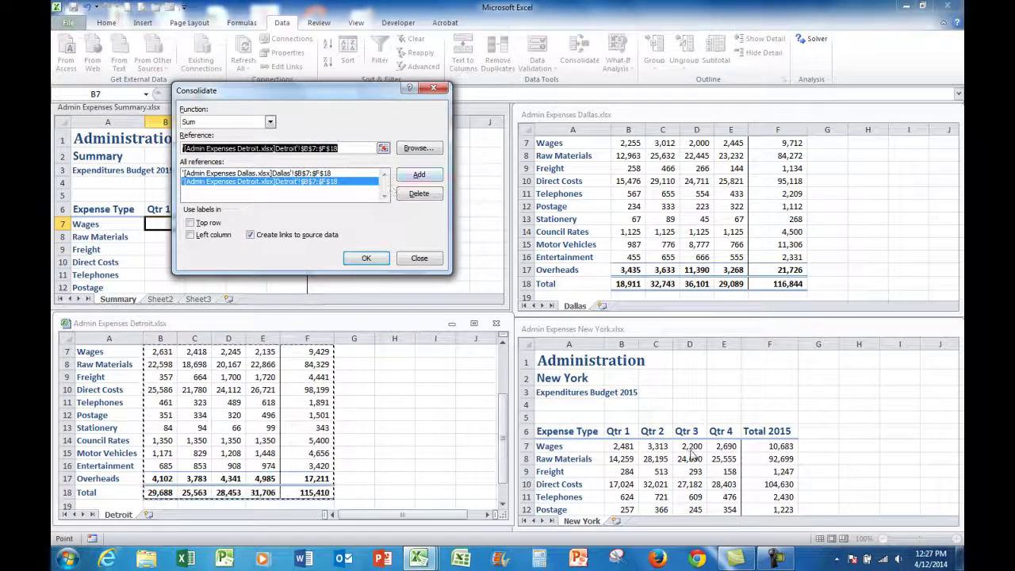
pyautogui.click(620, 446)
# Select New York's B7:F18 range and add it as the third consolidation reference
pyautogui.moveTo(620, 446); pyautogui.dragTo(773, 490)
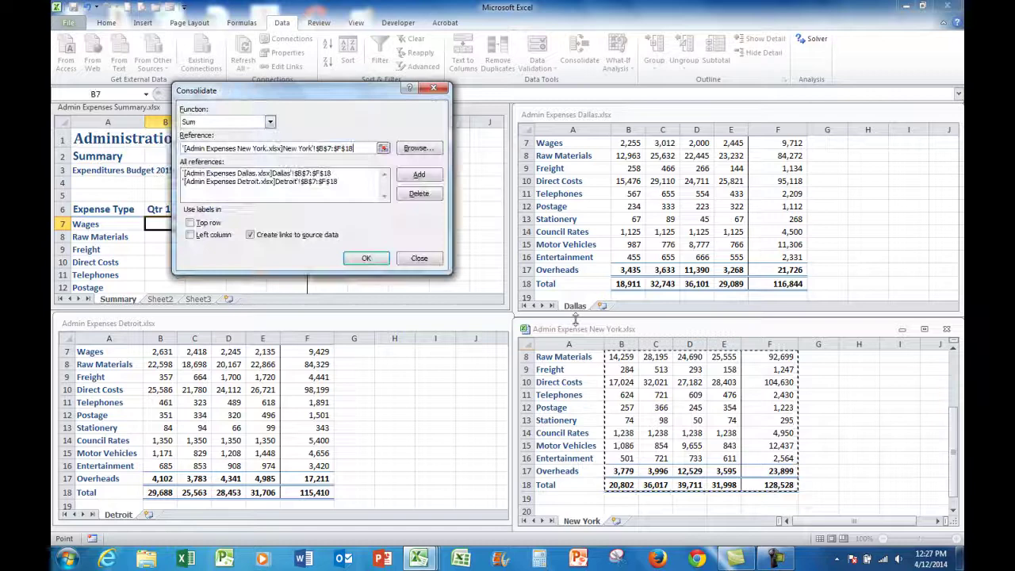
pyautogui.click(417, 175)
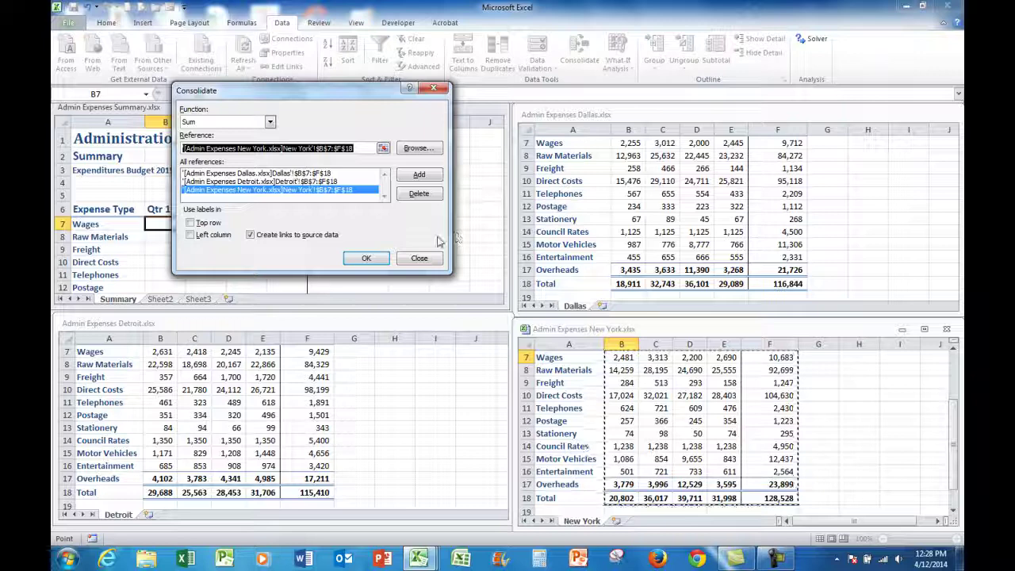
# Run the consolidation and review the outlined Qtr 1–4 totals ending in 360,782
pyautogui.click(367, 261)
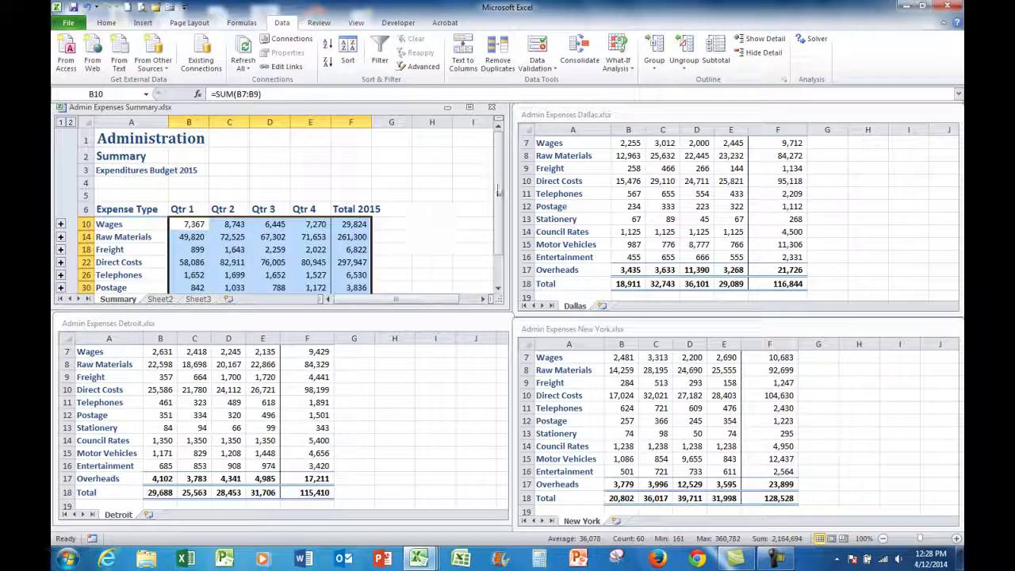
pyautogui.moveTo(499, 187); pyautogui.dragTo(495, 220)
pyautogui.click(433, 221)
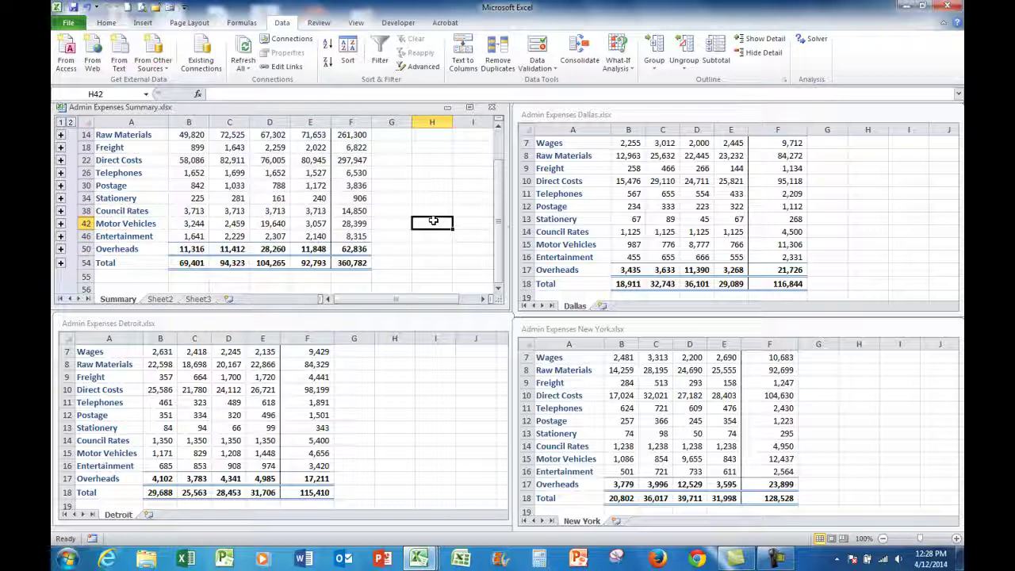
pyautogui.moveTo(498, 242); pyautogui.dragTo(492, 234)
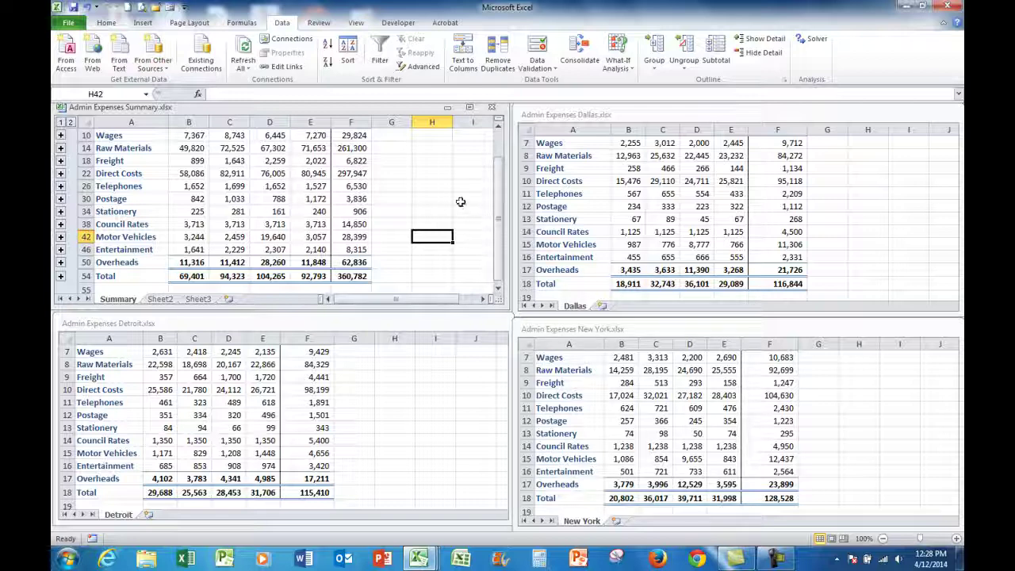
pyautogui.click(397, 148)
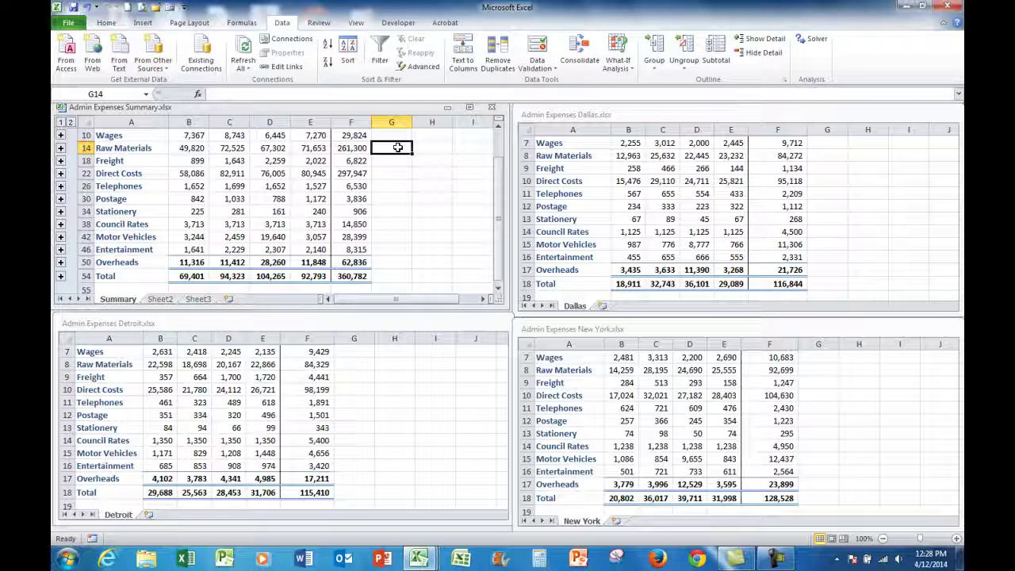
pyautogui.click(284, 67)
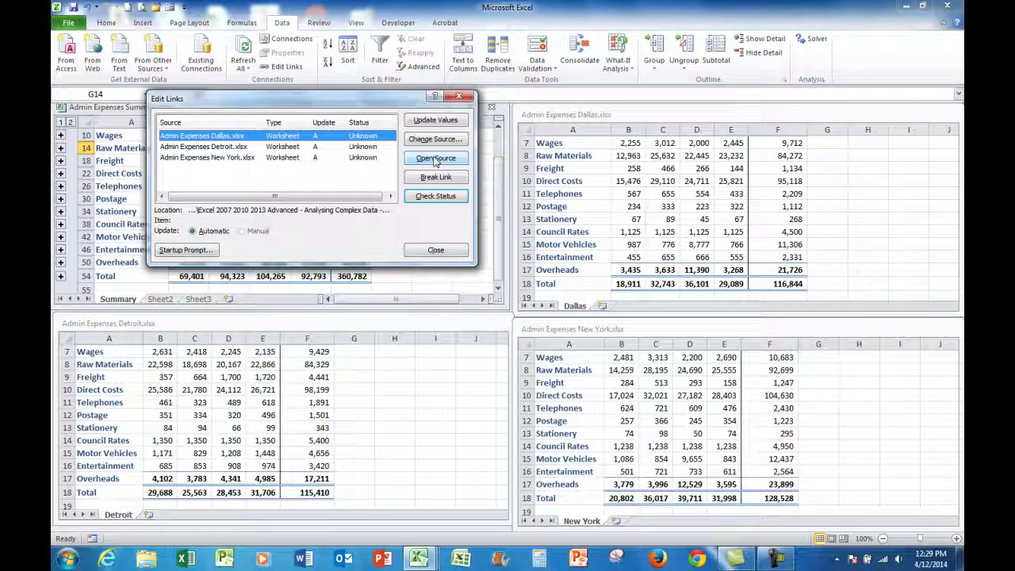
pyautogui.click(435, 249)
# Close the Detroit workbook, then reopen it from Edit Links using Open Source
pyautogui.click(403, 322)
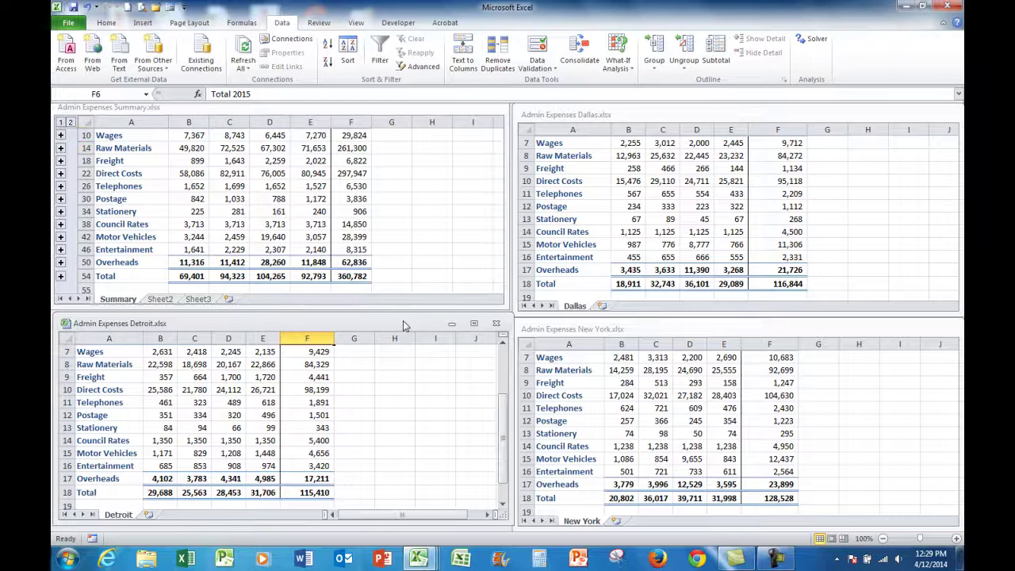
pyautogui.click(496, 323)
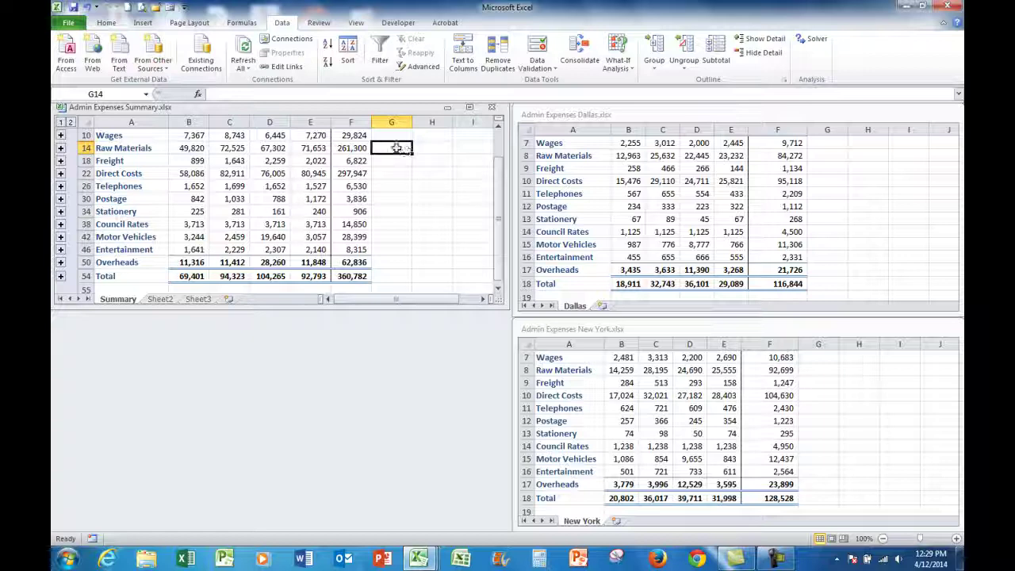
pyautogui.click(288, 66)
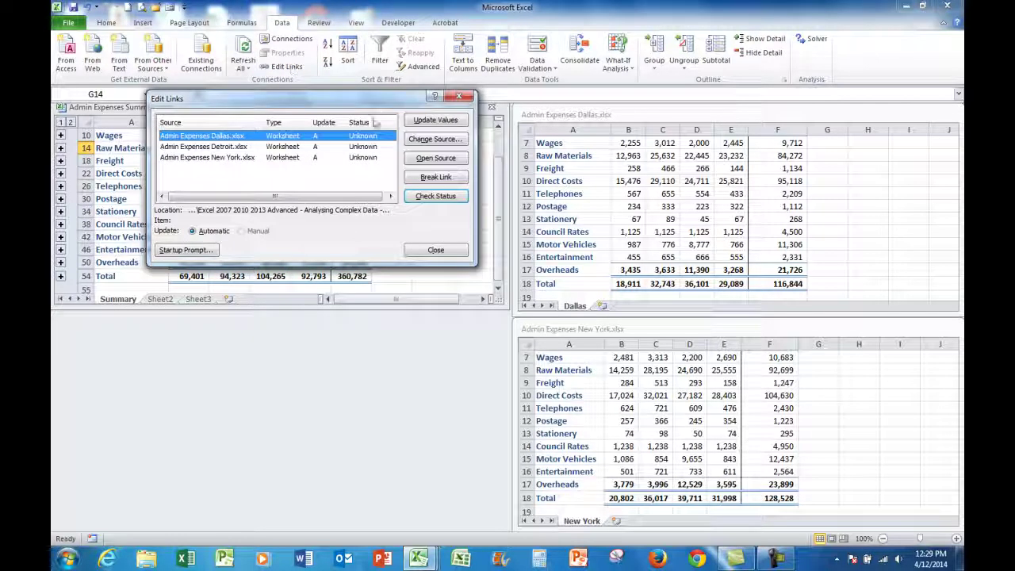
pyautogui.click(235, 149)
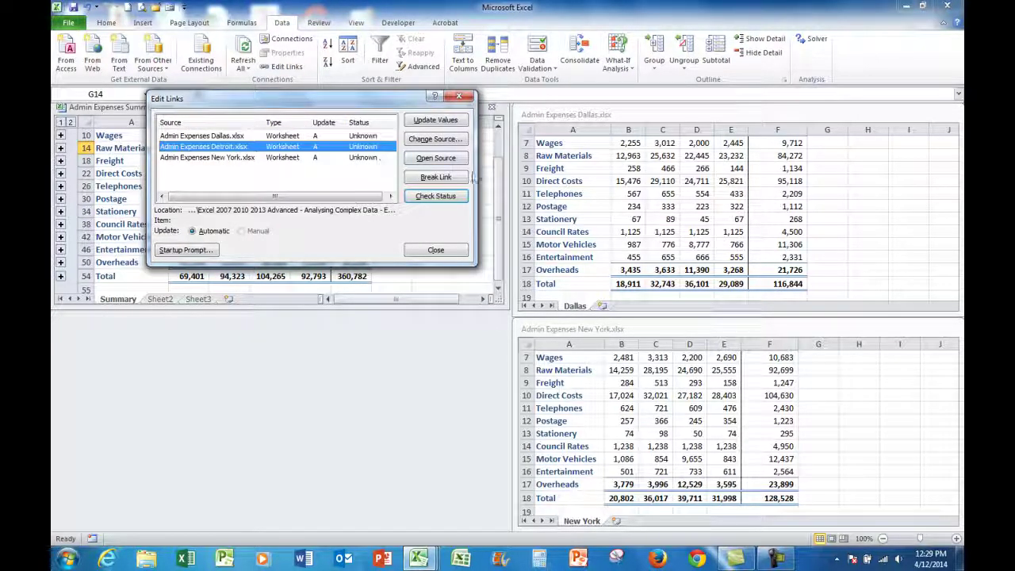
pyautogui.click(436, 157)
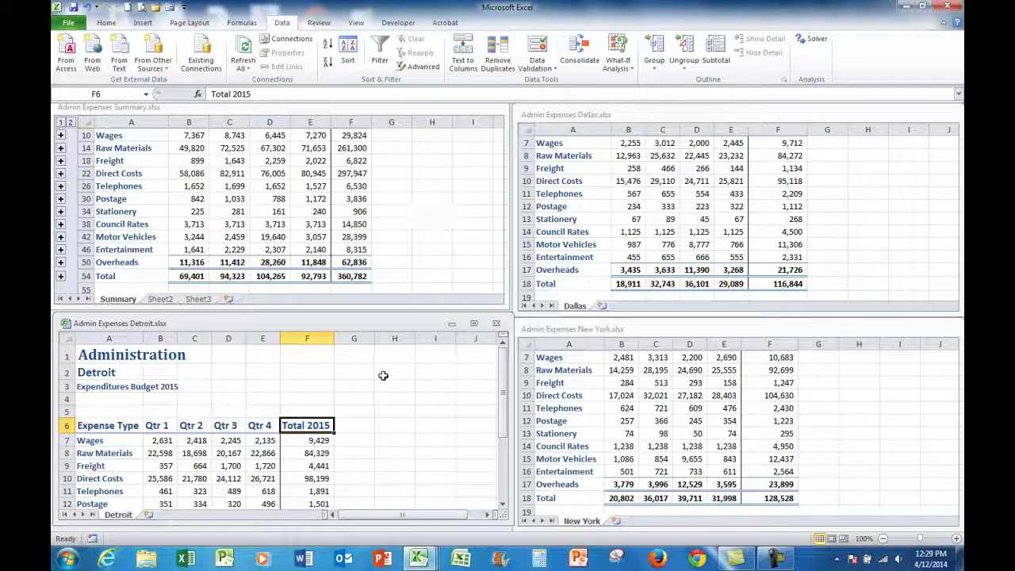
pyautogui.click(415, 207)
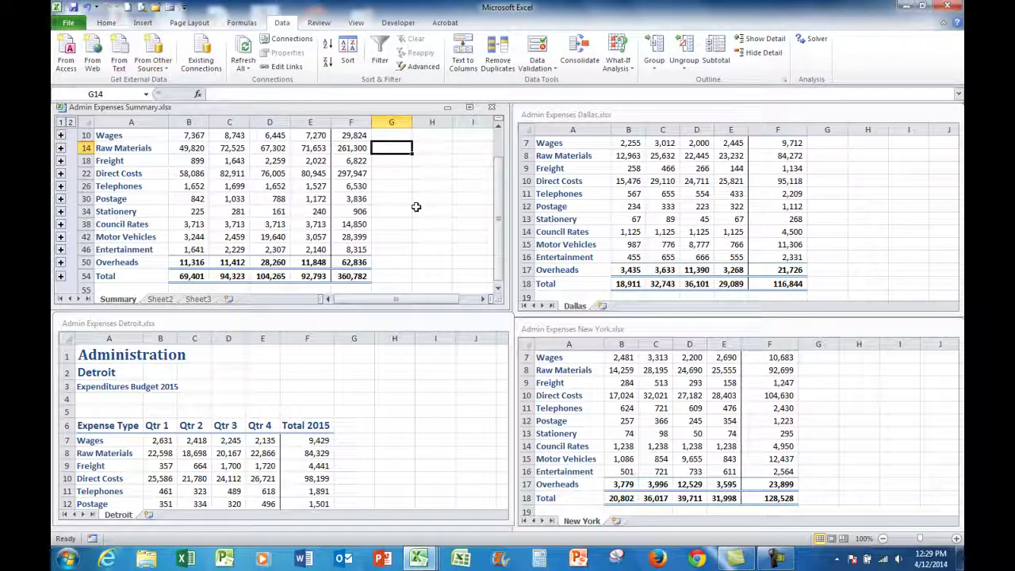
# Activate the Detroit, Dallas and finally New York workbook windows in turn
pyautogui.click(417, 392)
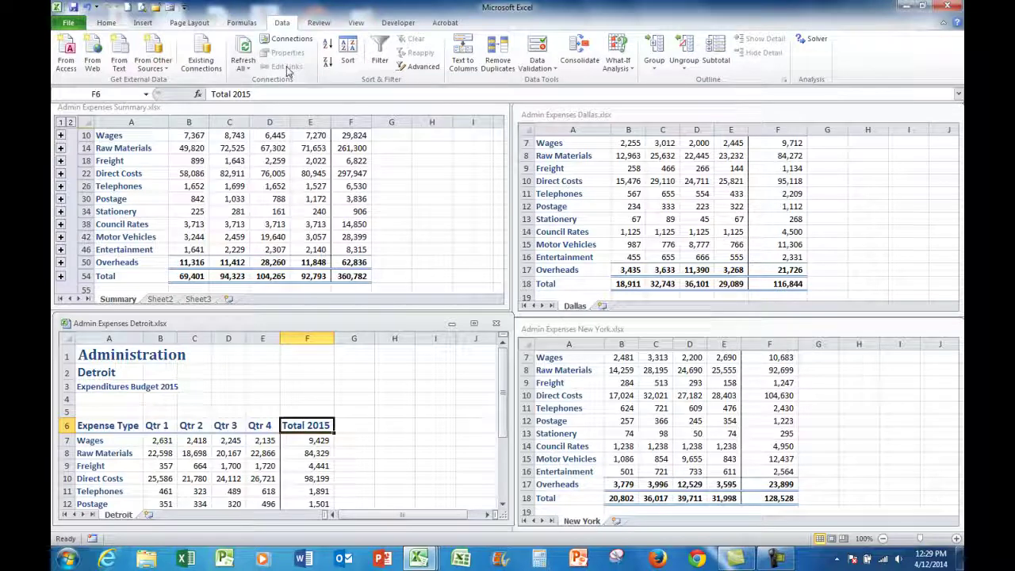
pyautogui.click(865, 225)
pyautogui.click(842, 383)
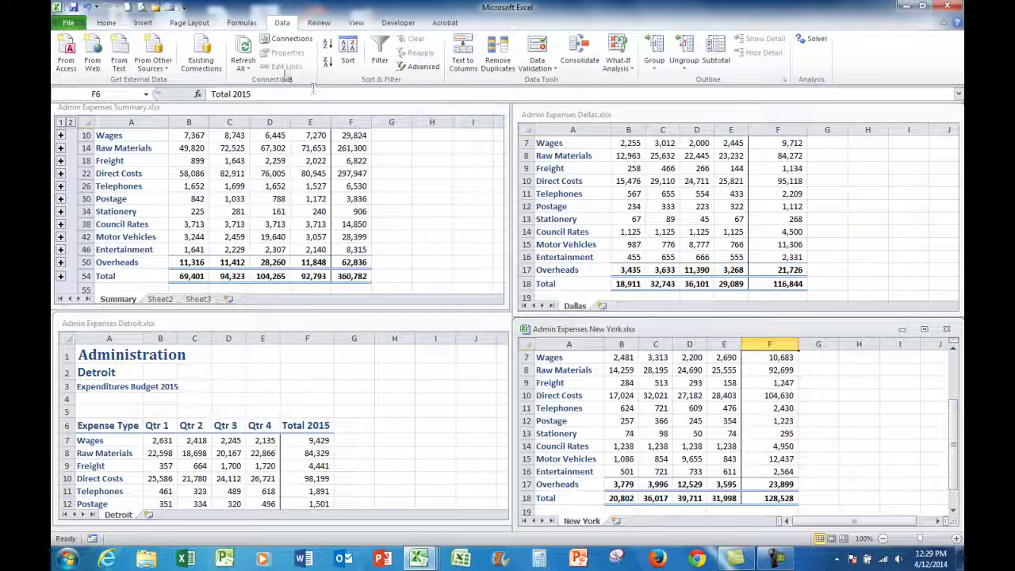
pyautogui.click(396, 169)
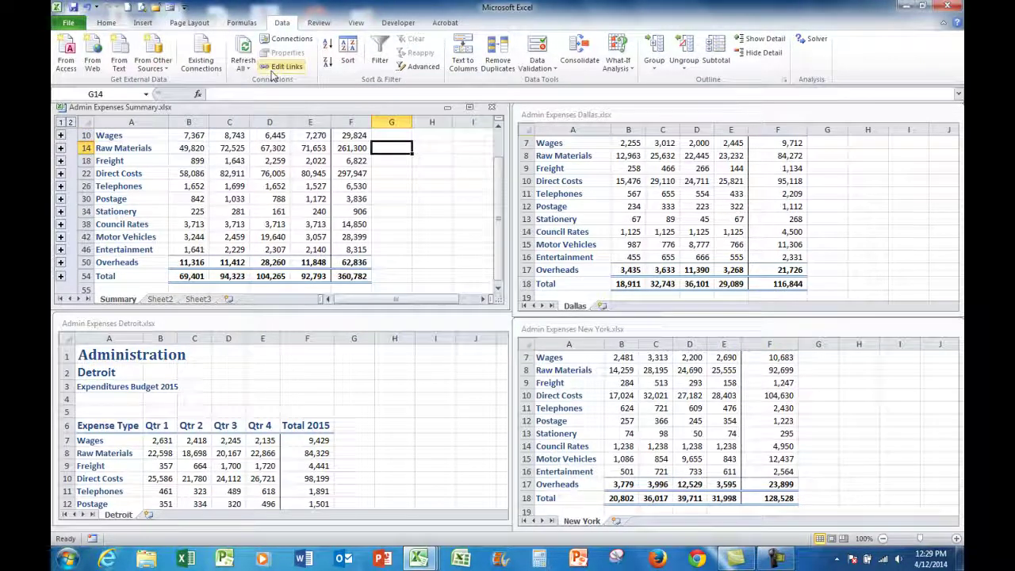
pyautogui.click(289, 67)
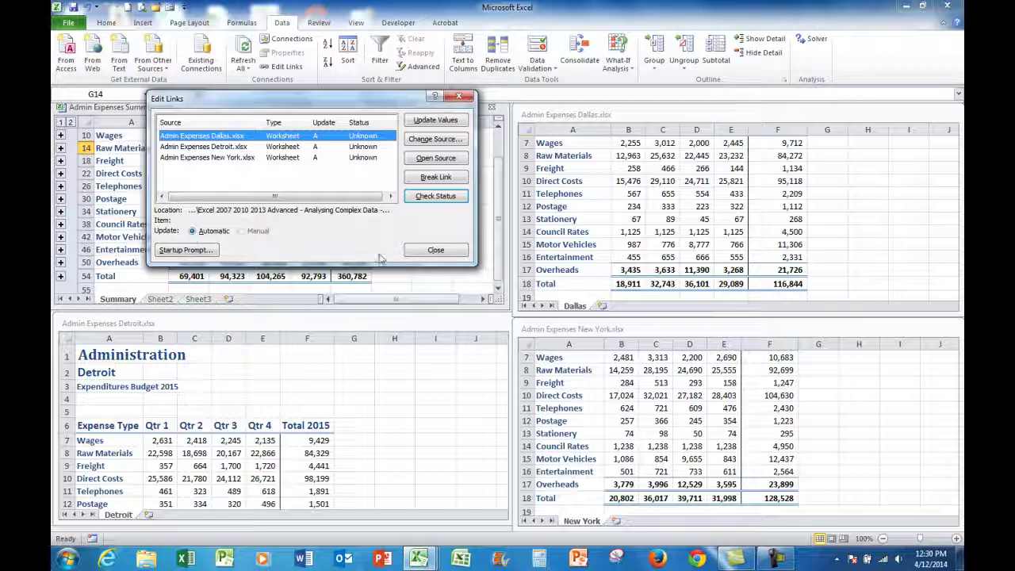
pyautogui.click(435, 251)
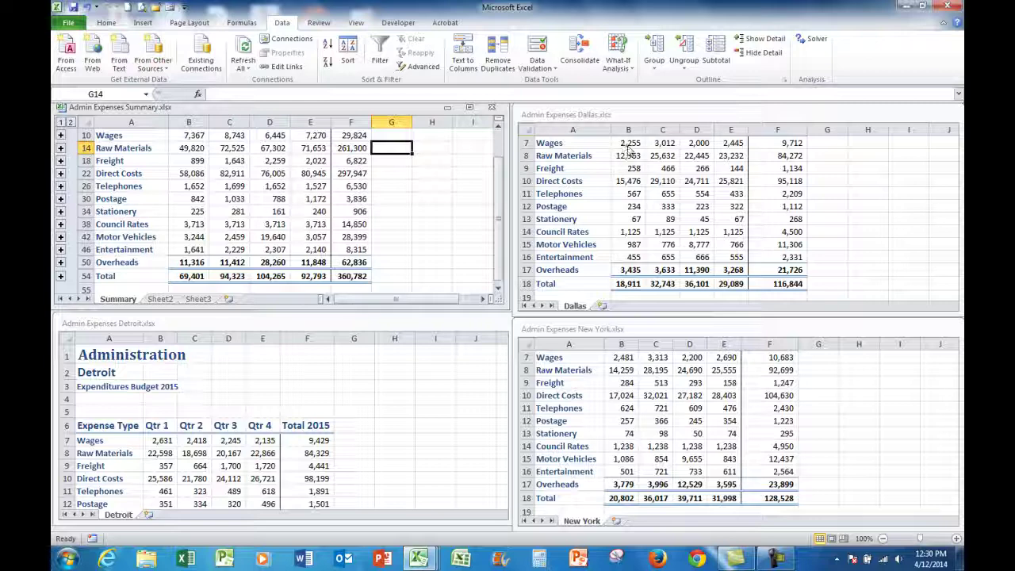
# Enter 100,000 as Dallas's Qtr 2 Wages in C7 and autofit column C
pyautogui.click(664, 142)
pyautogui.click(665, 142)
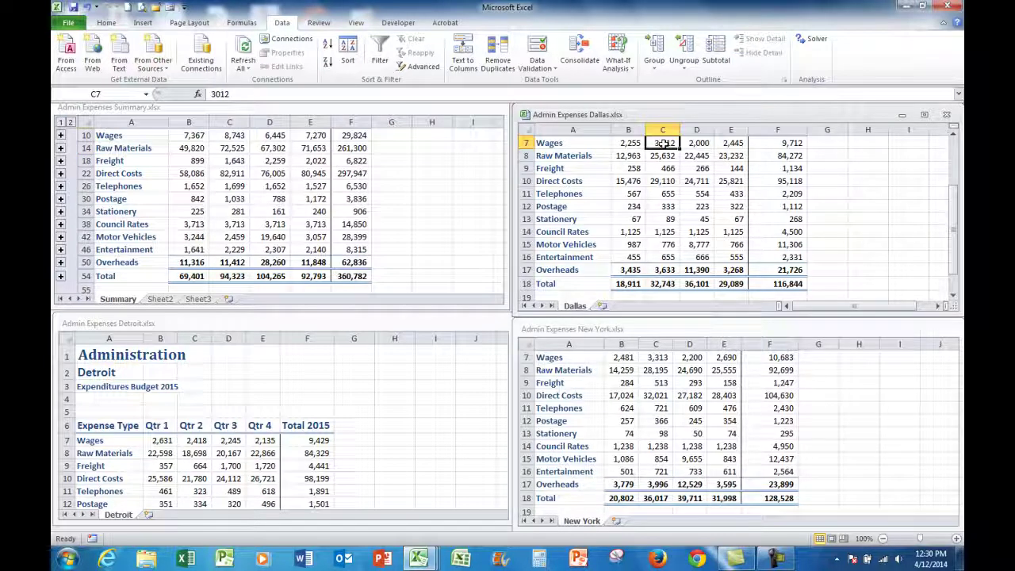
pyautogui.write('100000')
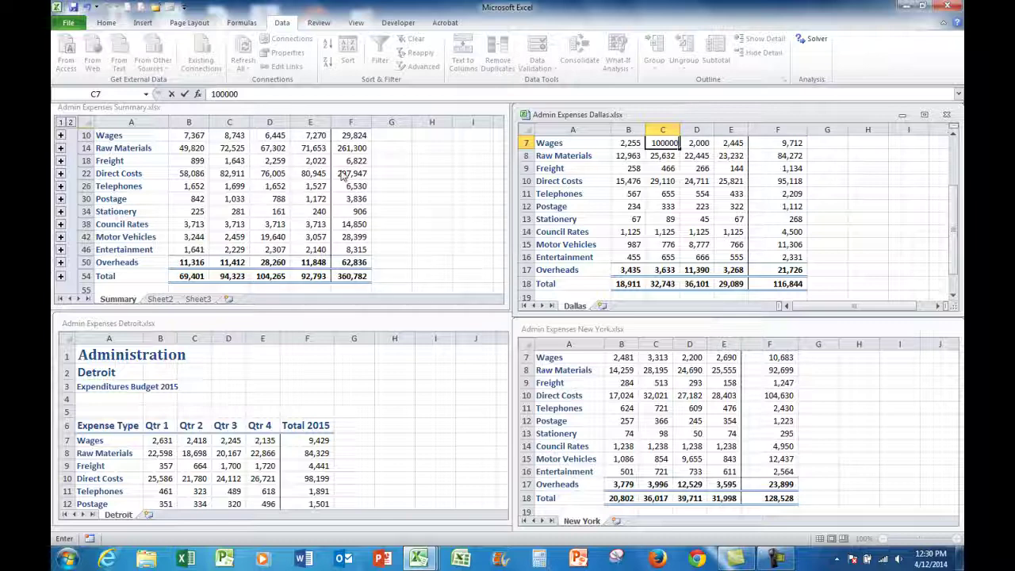
pyautogui.press('Return')
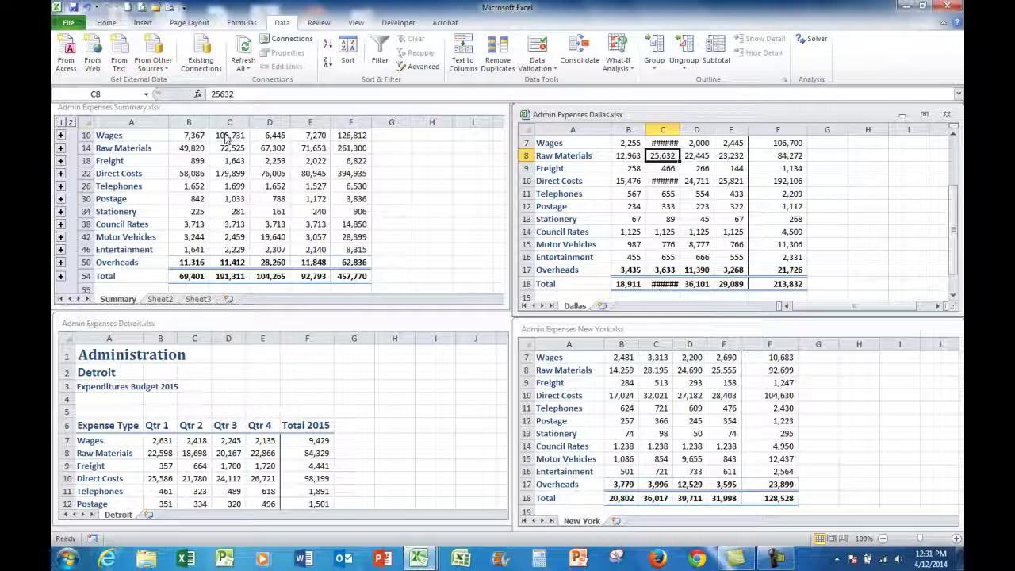
pyautogui.doubleClick(679, 130)
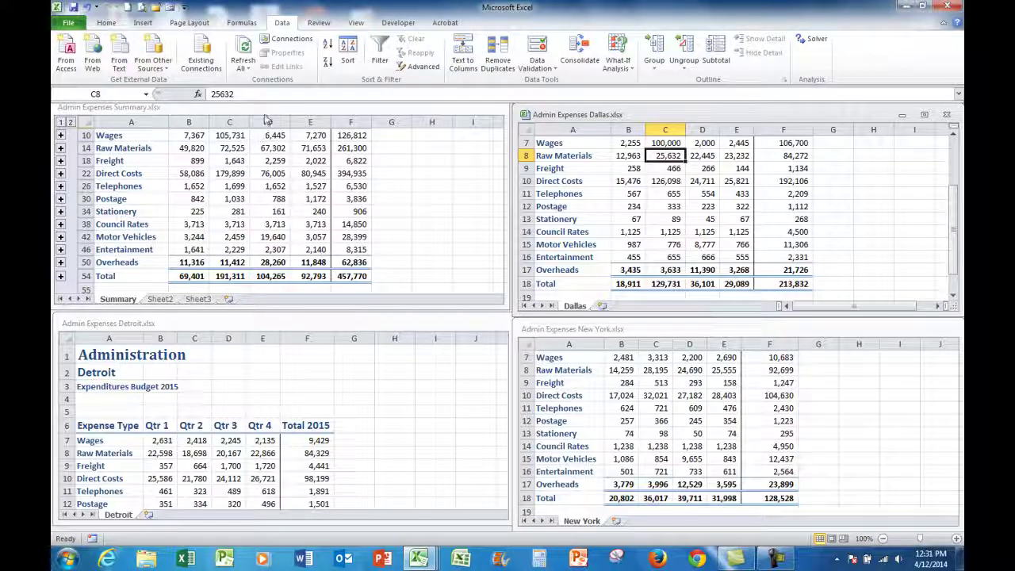
# Save and close the Summary workbook
pyautogui.click(266, 112)
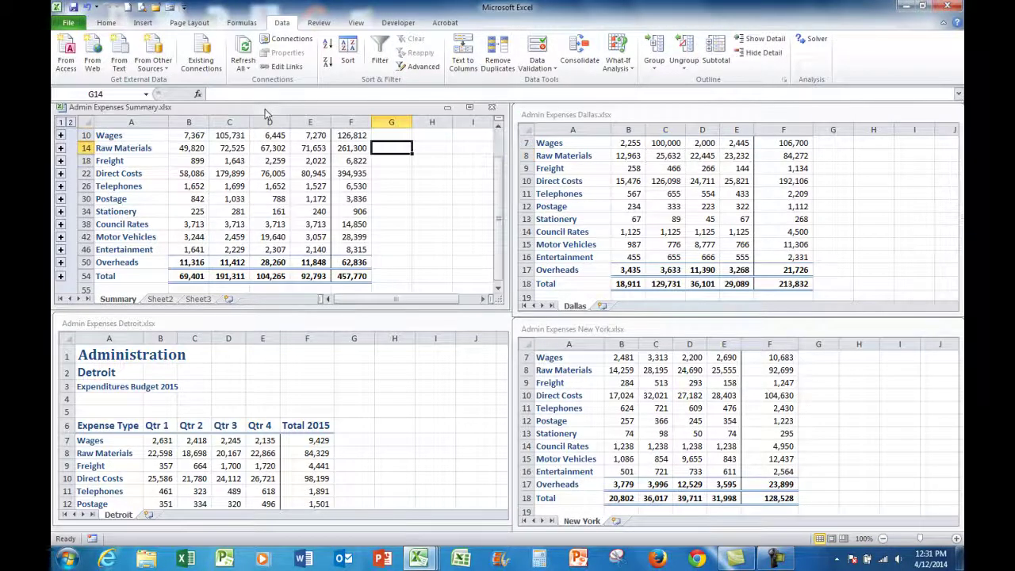
pyautogui.click(491, 108)
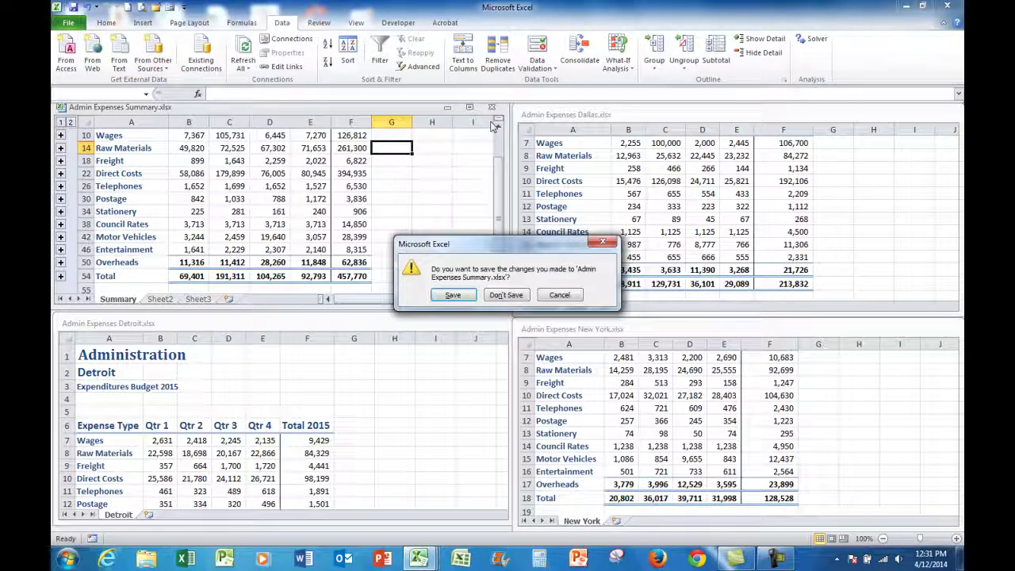
pyautogui.click(453, 295)
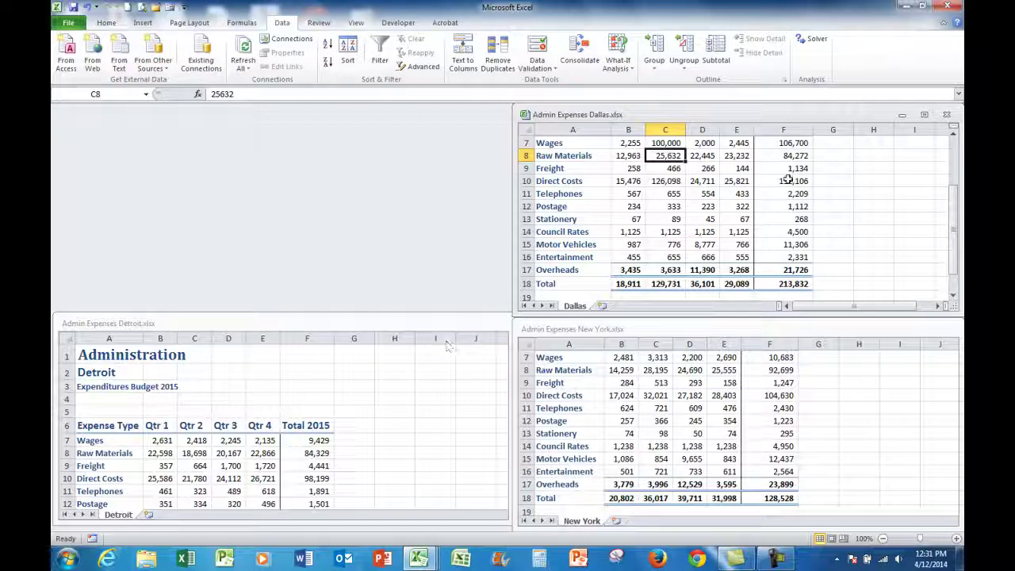
# Change Dallas cell C7 (Qtr 2 Wages) to 1,000,000
pyautogui.click(661, 142)
pyautogui.write('1,')
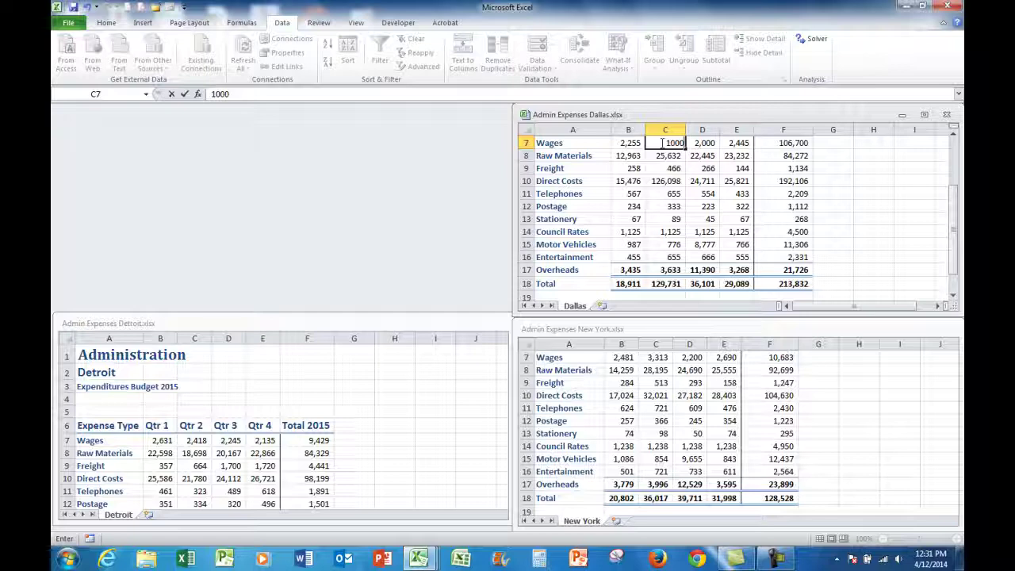
pyautogui.write('000,000')
pyautogui.press('Return')
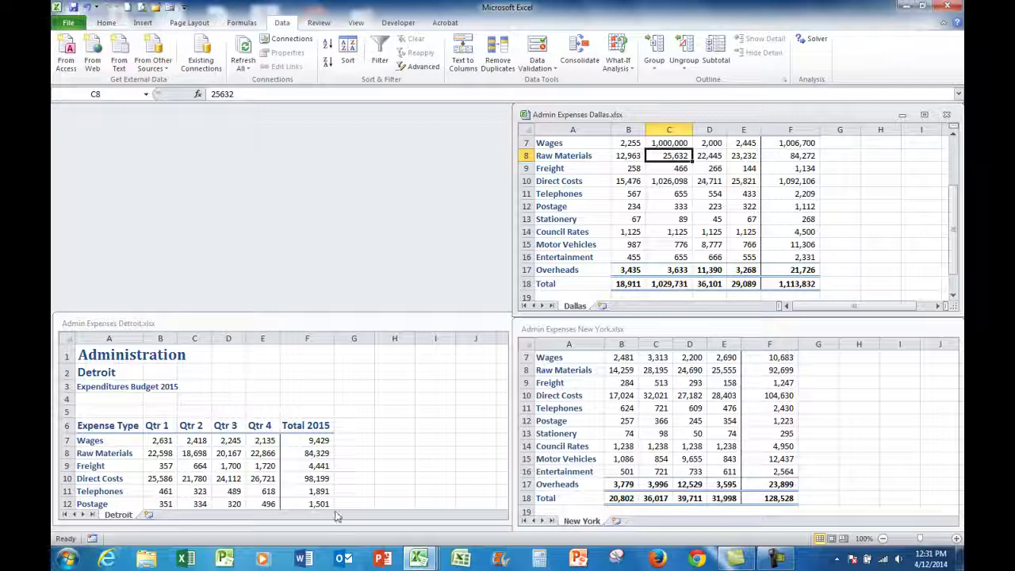
# Reopen Admin Expenses Summary.xlsx and autofit columns C and F for the updated totals
pyautogui.click(66, 559)
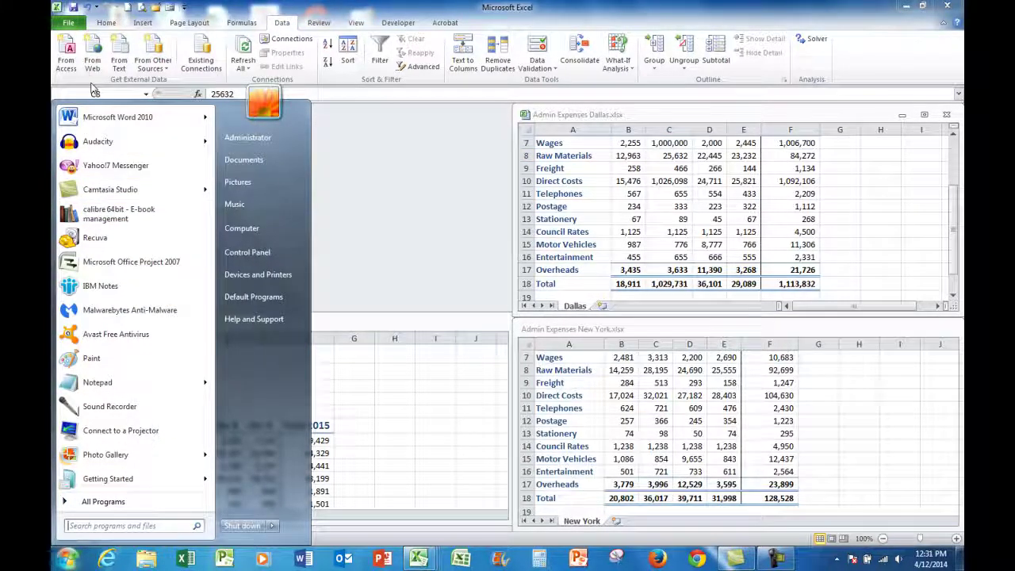
pyautogui.click(67, 25)
pyautogui.click(67, 25)
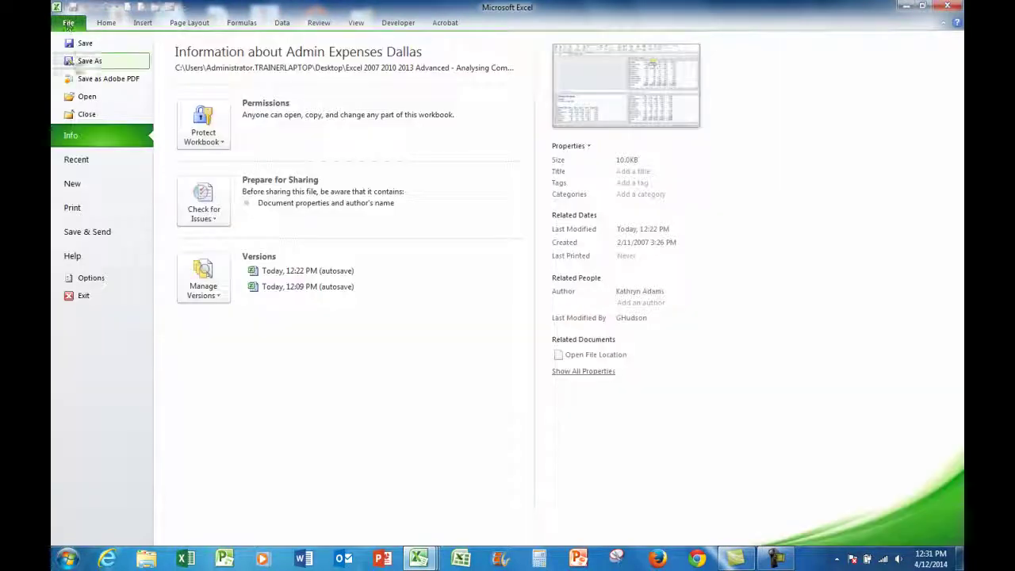
pyautogui.click(86, 97)
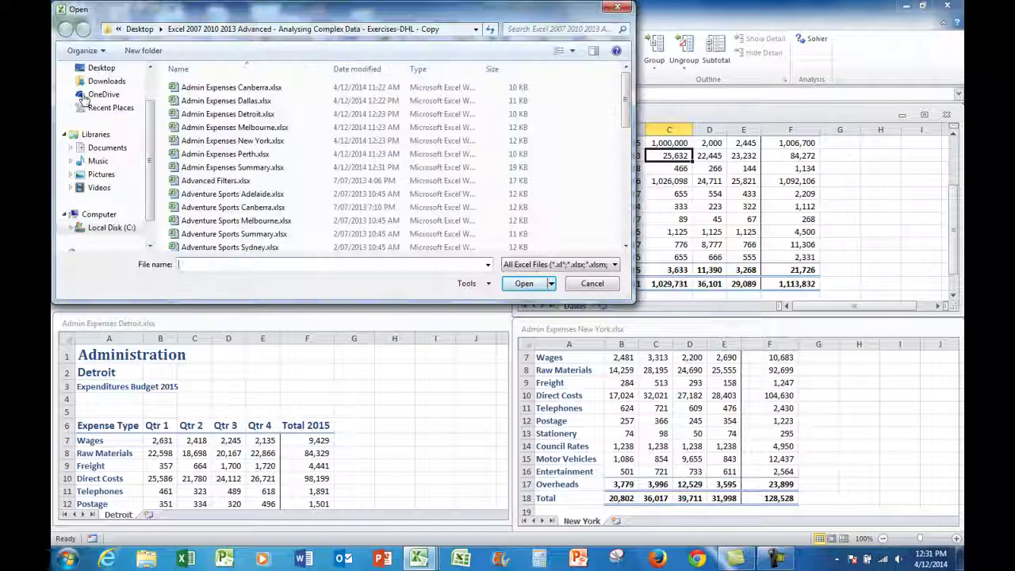
pyautogui.doubleClick(238, 167)
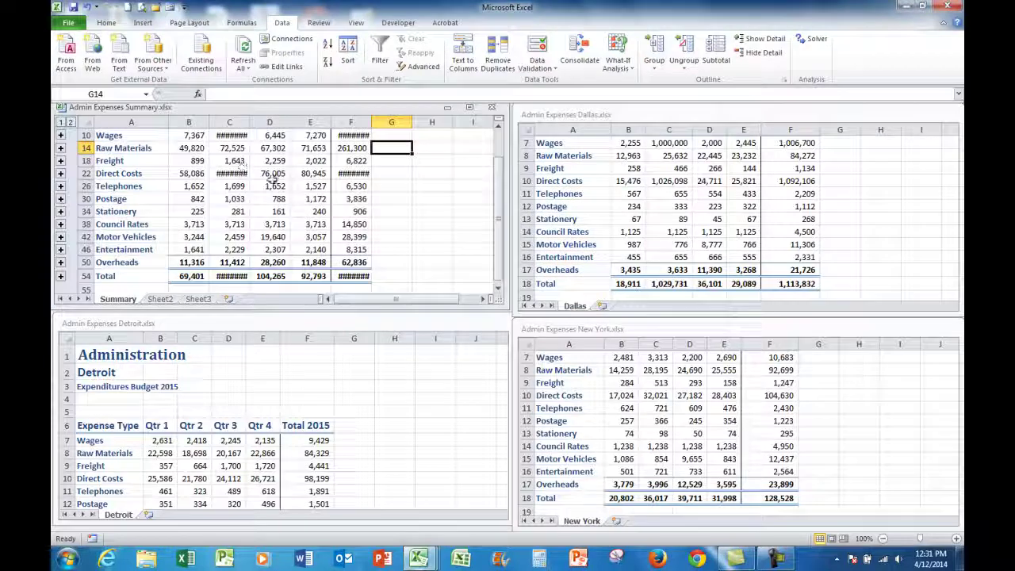
pyautogui.doubleClick(249, 121)
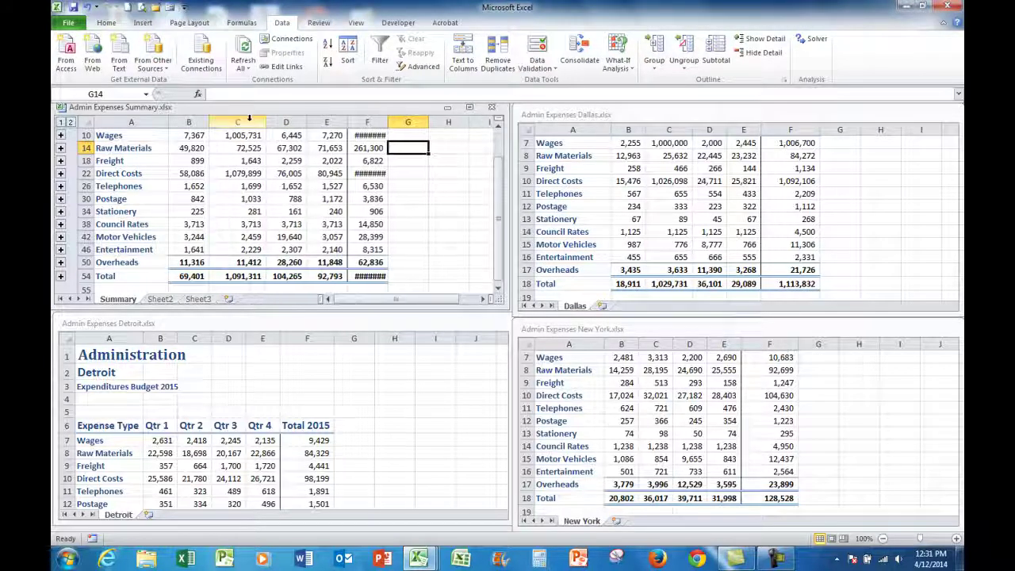
pyautogui.doubleClick(387, 121)
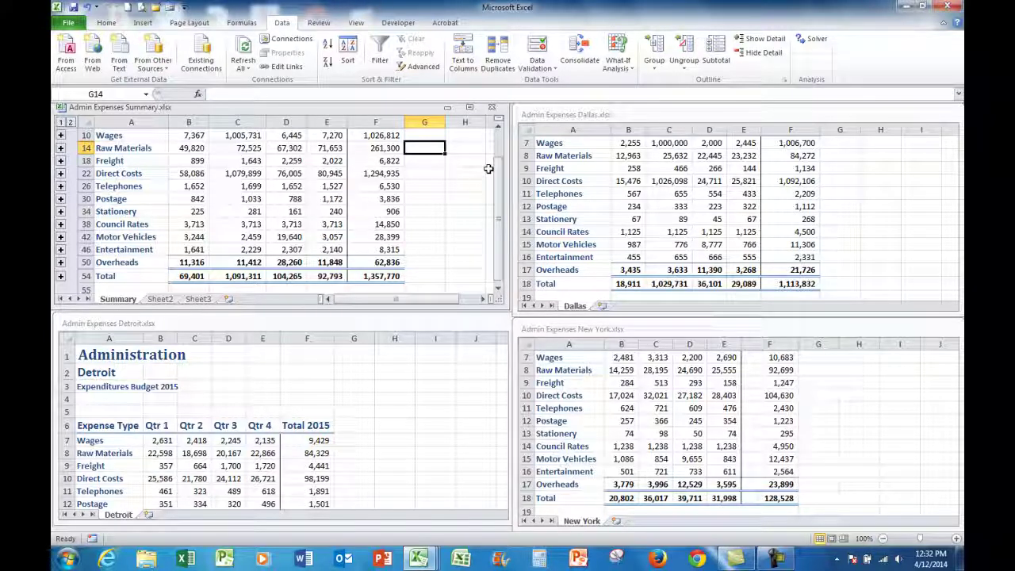
# Scroll the Summary, Dallas and New York windows back up to row 1
pyautogui.moveTo(497, 191); pyautogui.dragTo(504, 164)
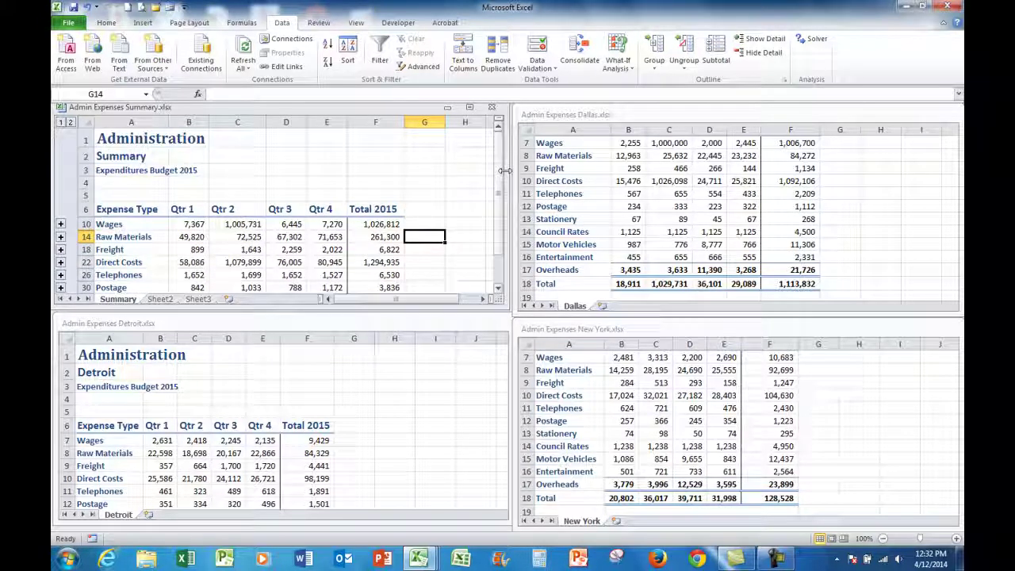
pyautogui.click(872, 118)
pyautogui.moveTo(954, 194); pyautogui.dragTo(941, 157)
pyautogui.click(880, 329)
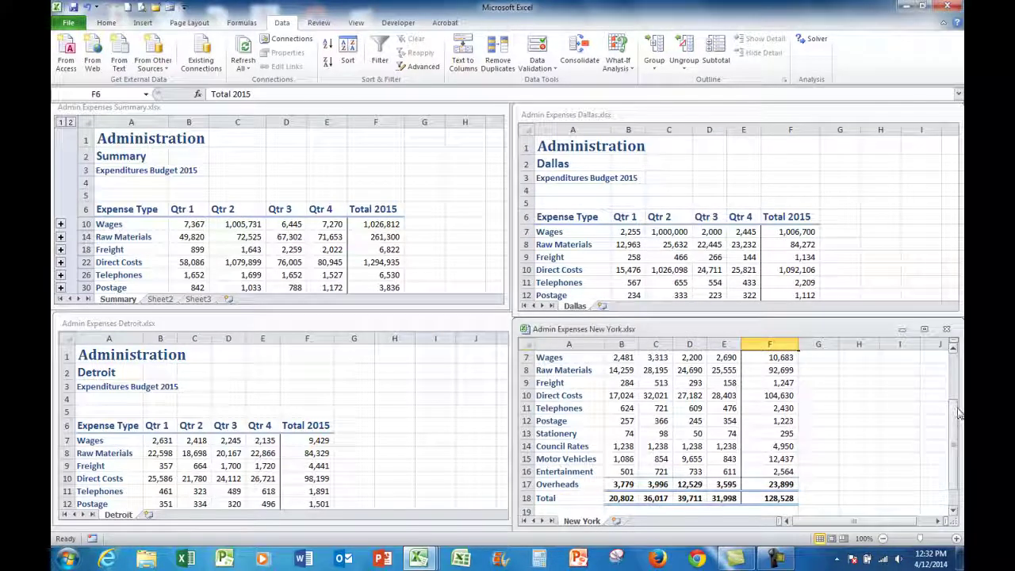
pyautogui.moveTo(958, 413); pyautogui.dragTo(938, 354)
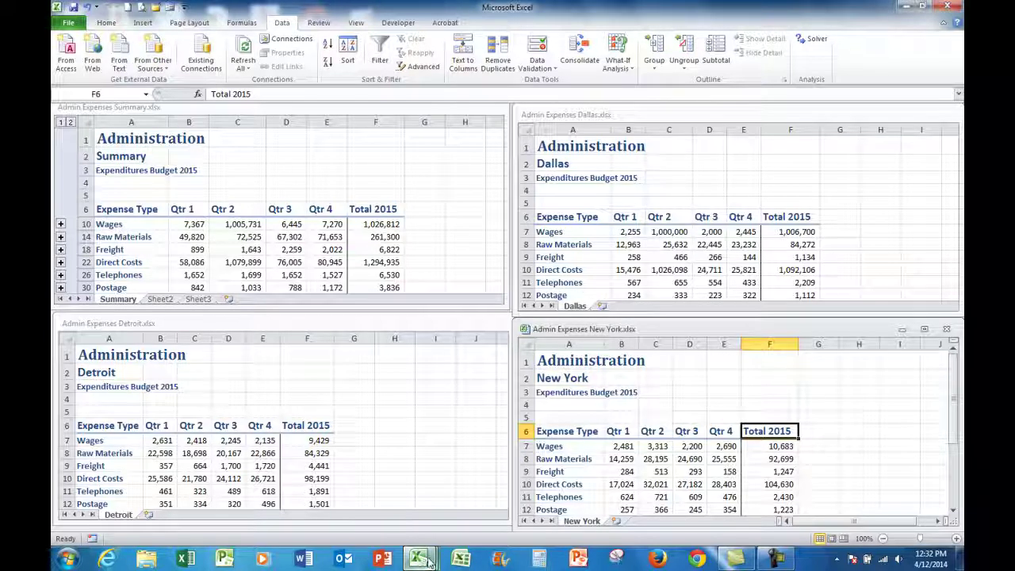
pyautogui.moveTo(420, 559)
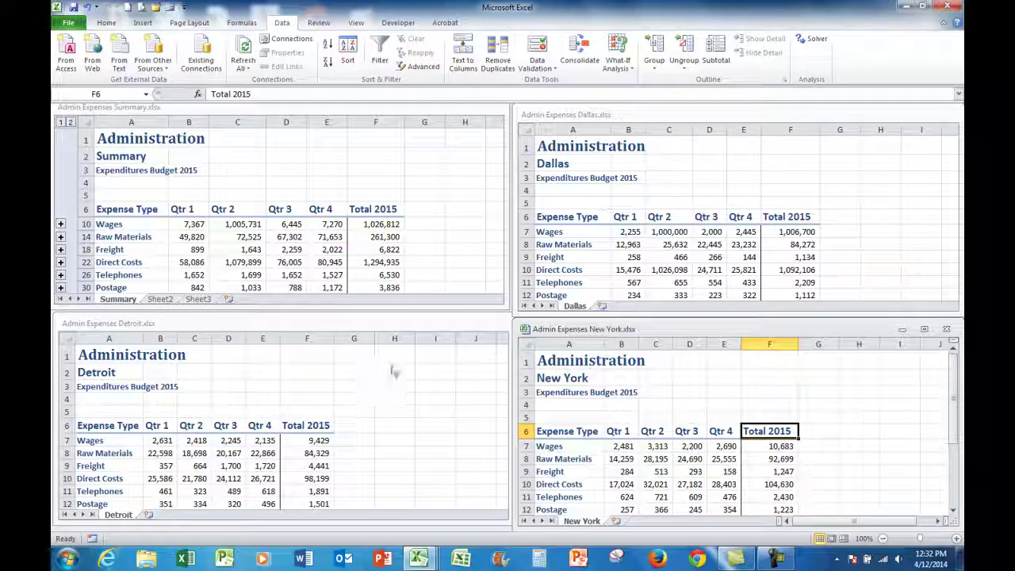
# Open Arrange All on the View tab to tile the open workbook windows
pyautogui.click(354, 24)
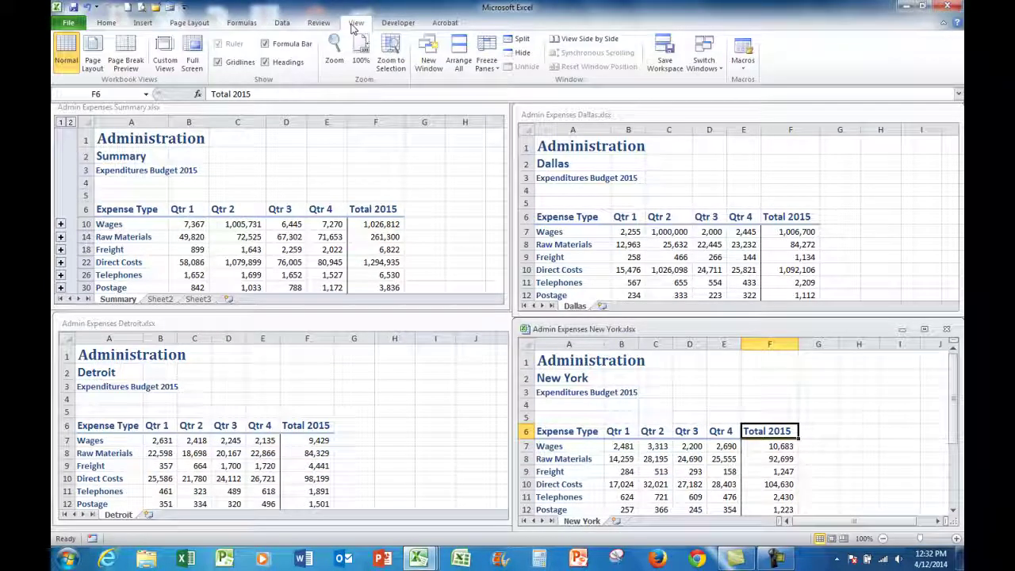
pyautogui.click(458, 56)
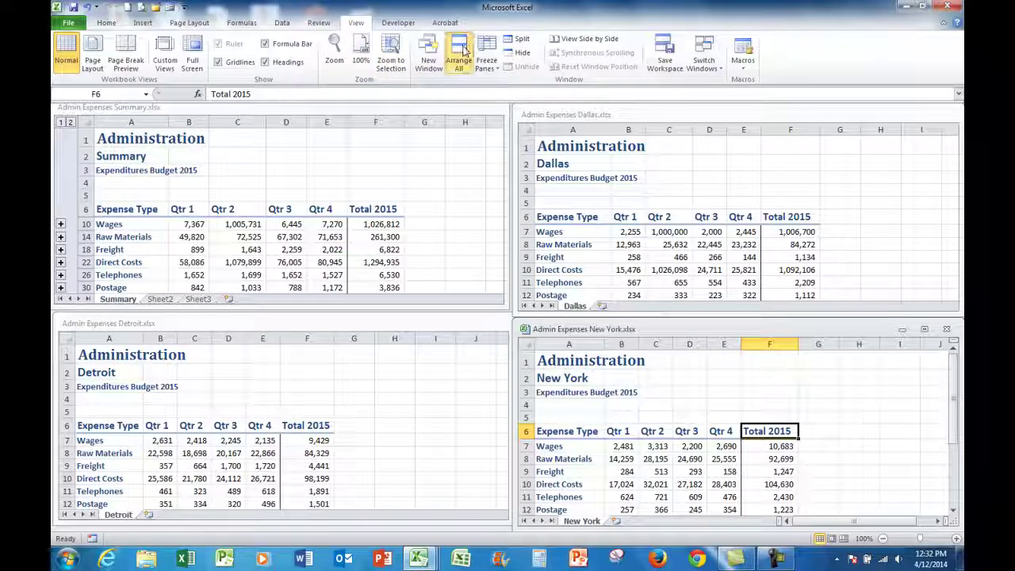